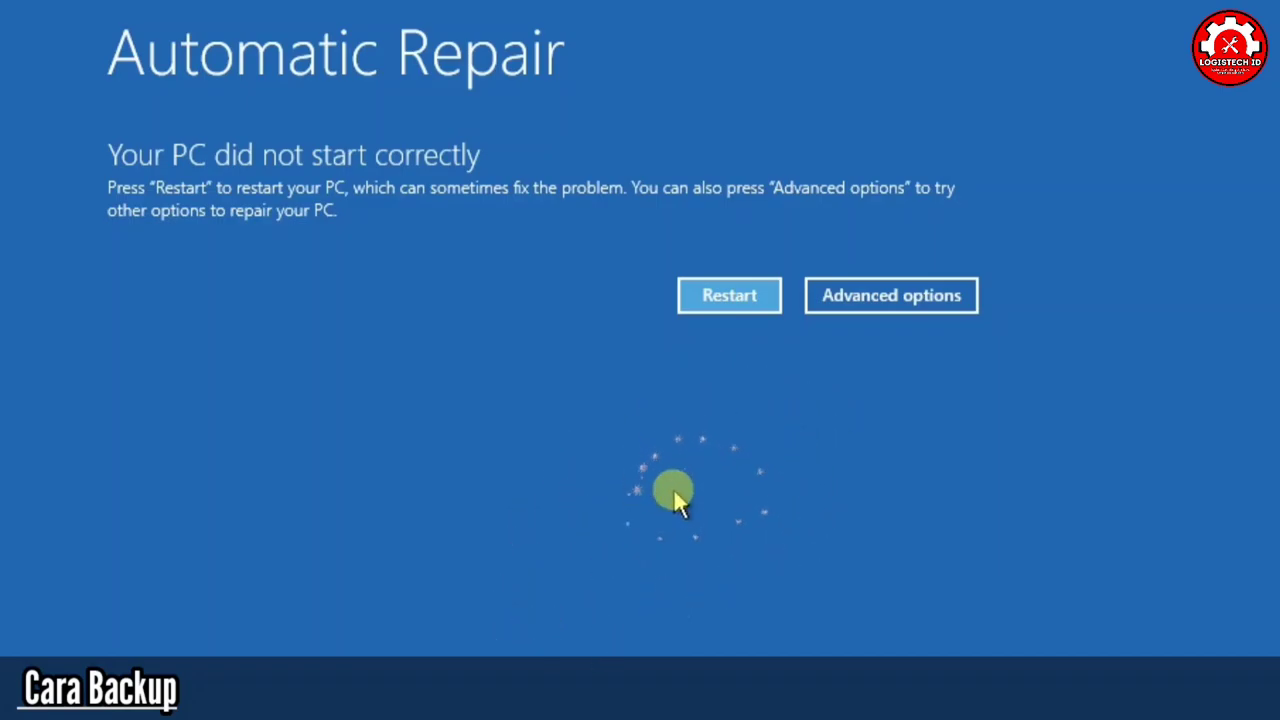
- Open the Command Prompt from the advanced troubleshooting options of Automatic Repair
click(850, 300)
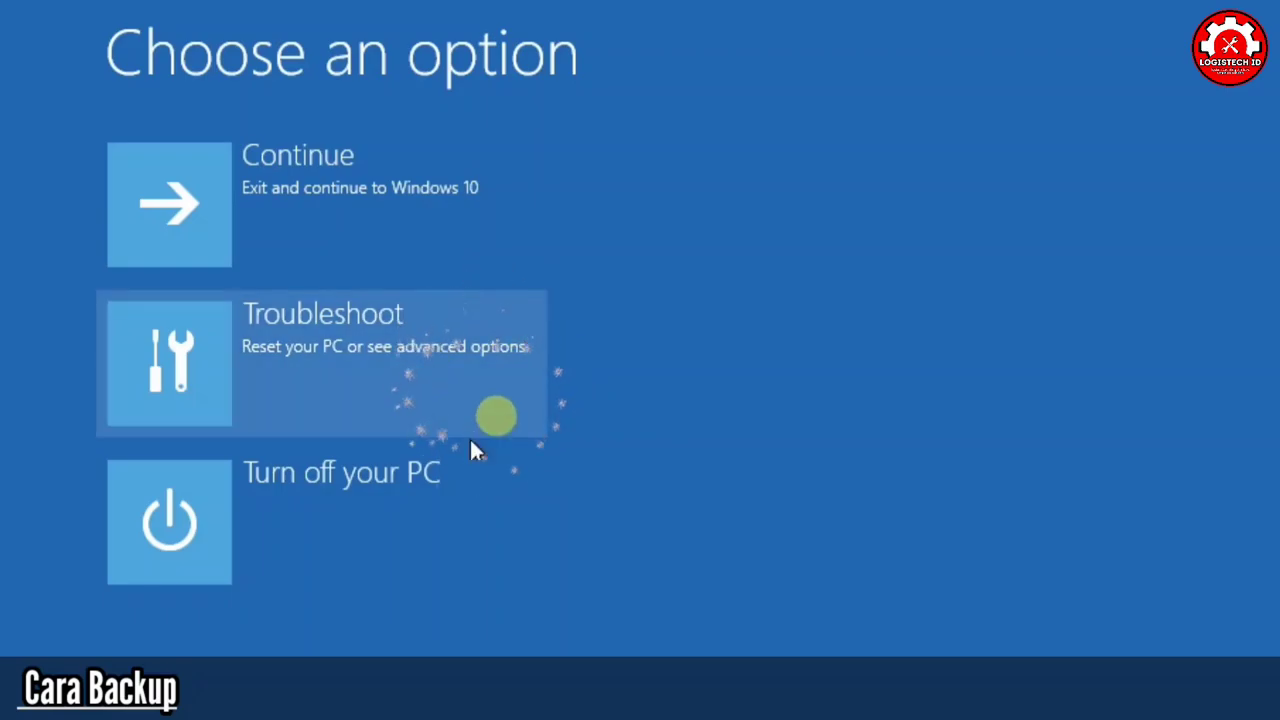
click(447, 390)
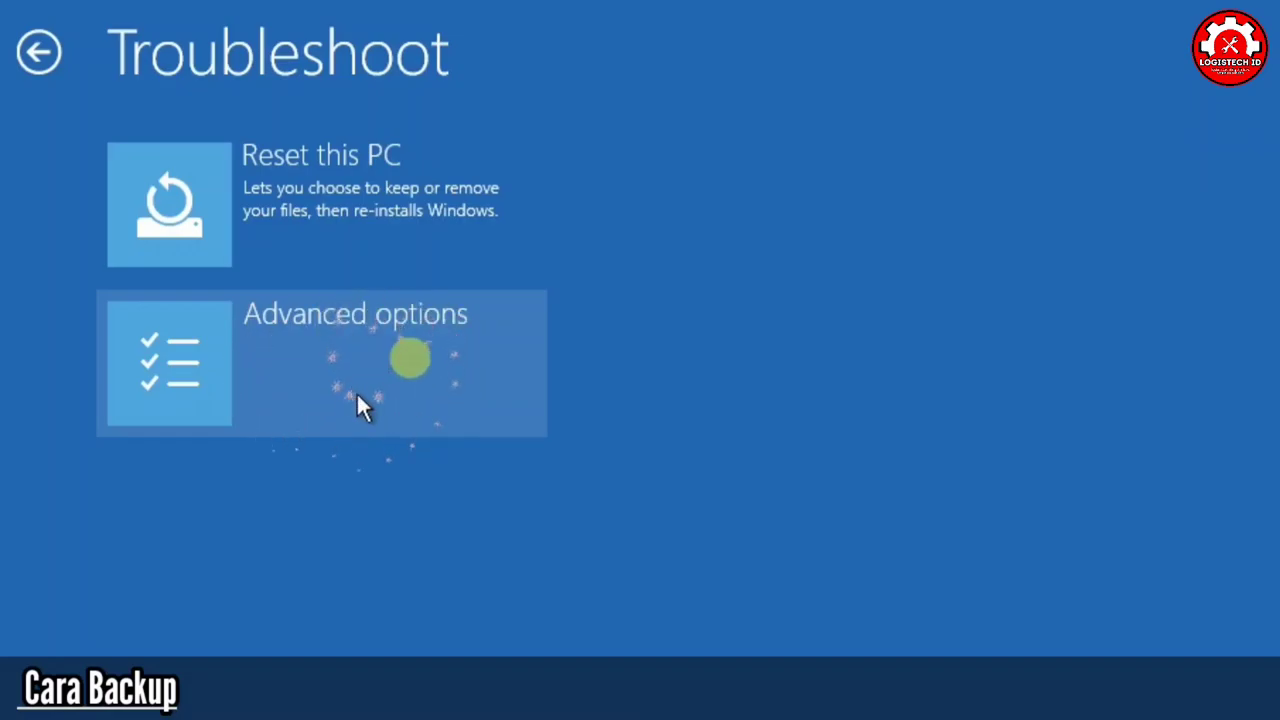
click(406, 378)
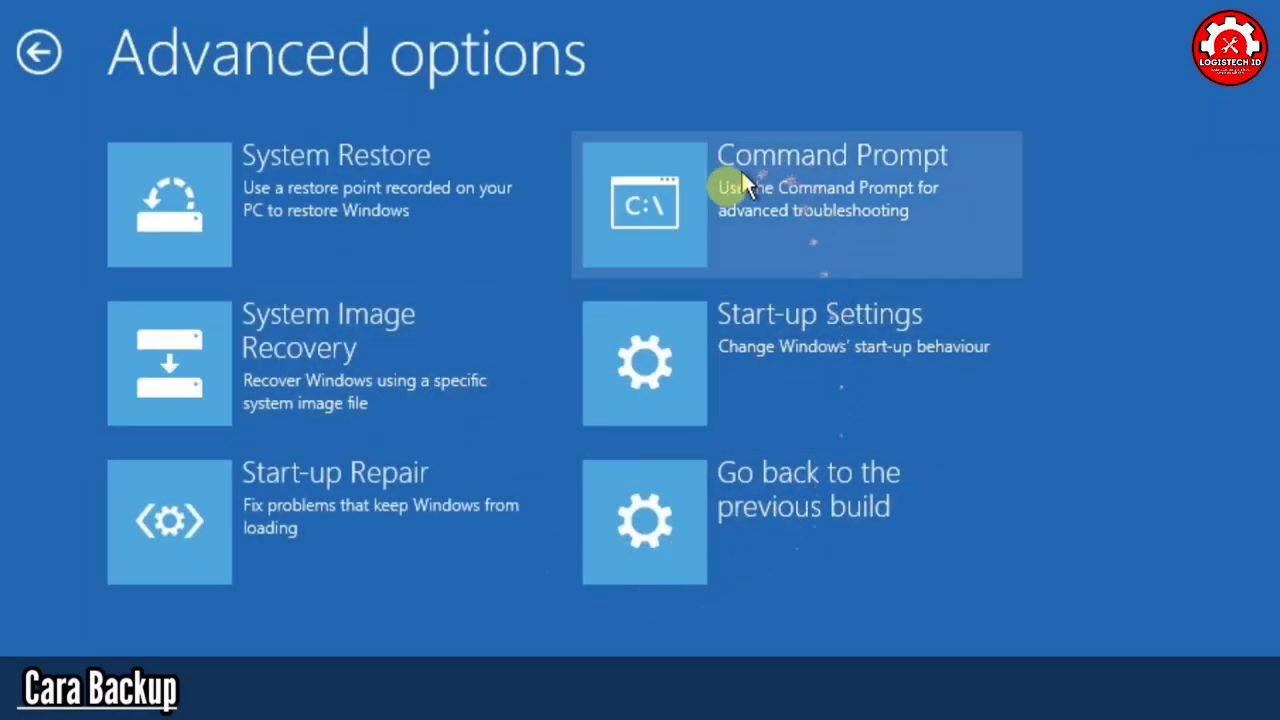
click(822, 204)
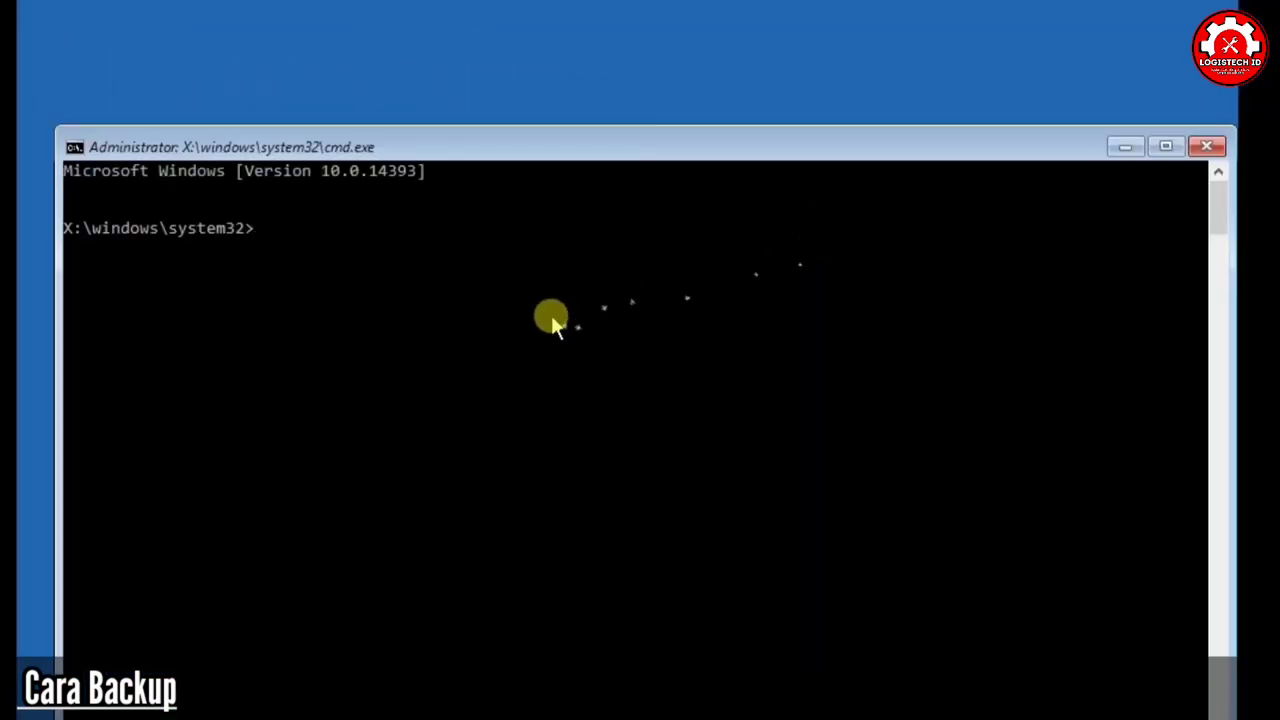
- Launch notepad from the command line and bring up its Save As dialog for browsing files
text(notepad)
key(Return)
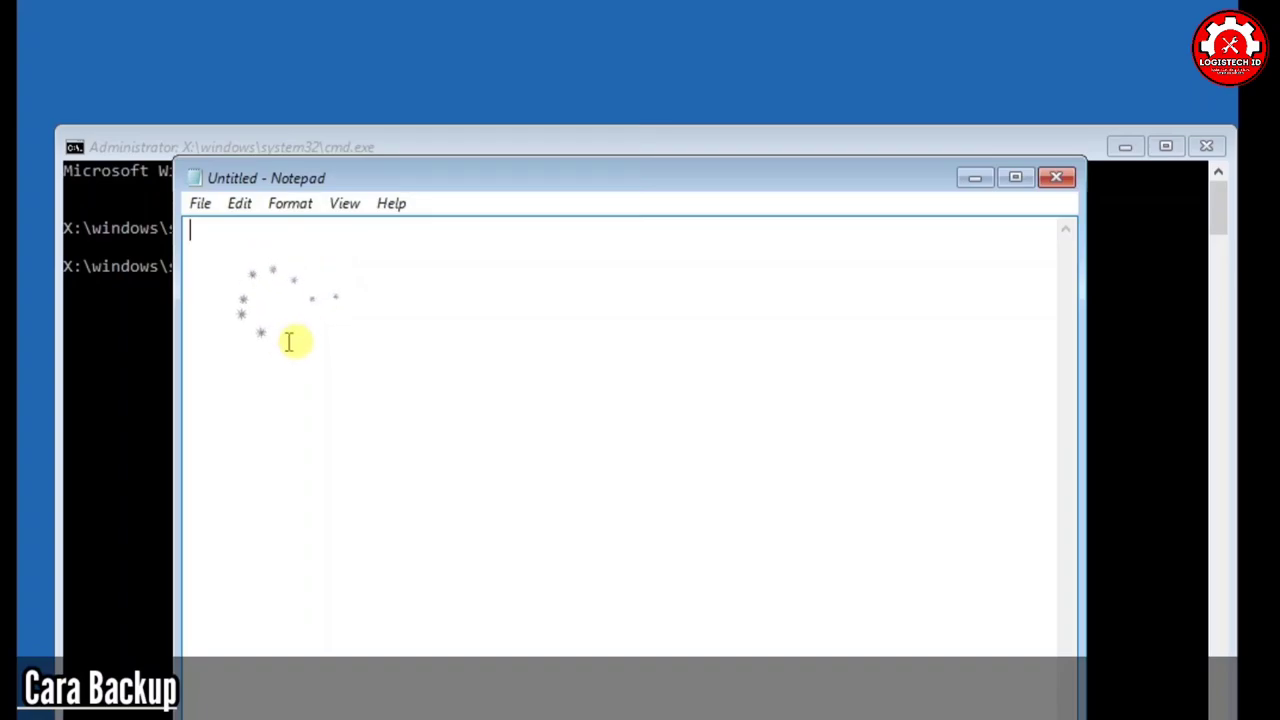
click(204, 207)
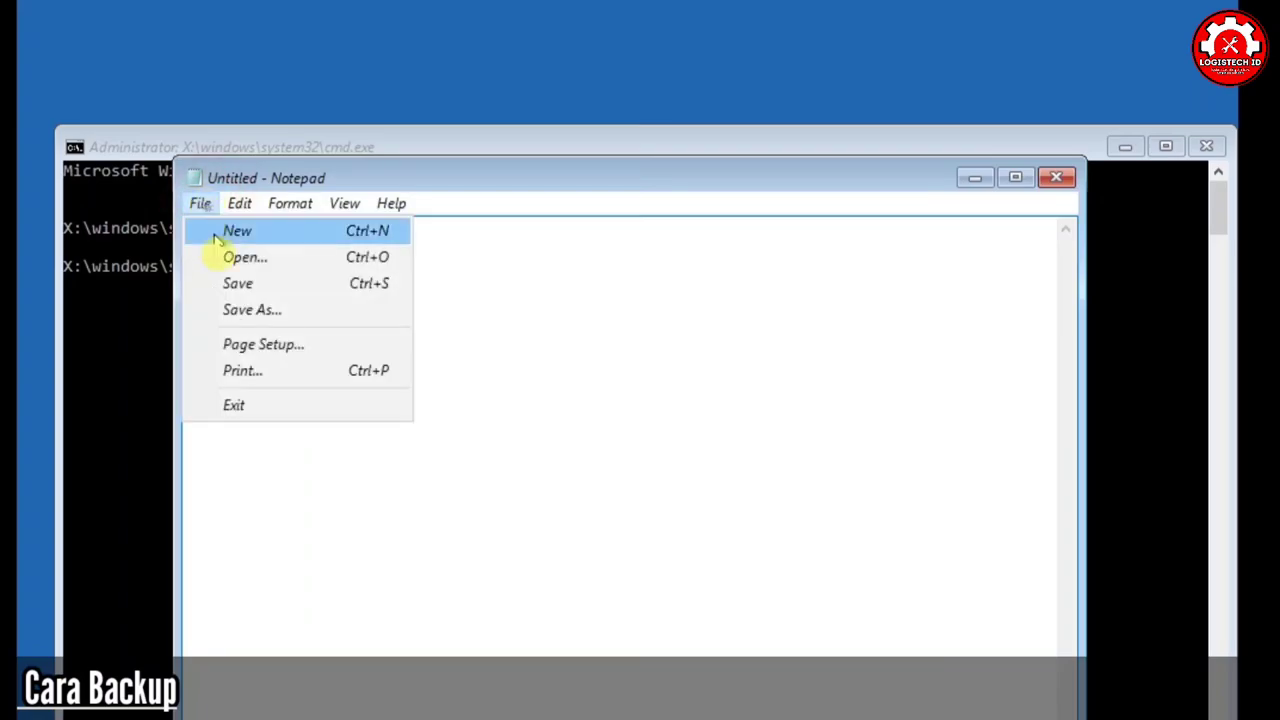
click(324, 318)
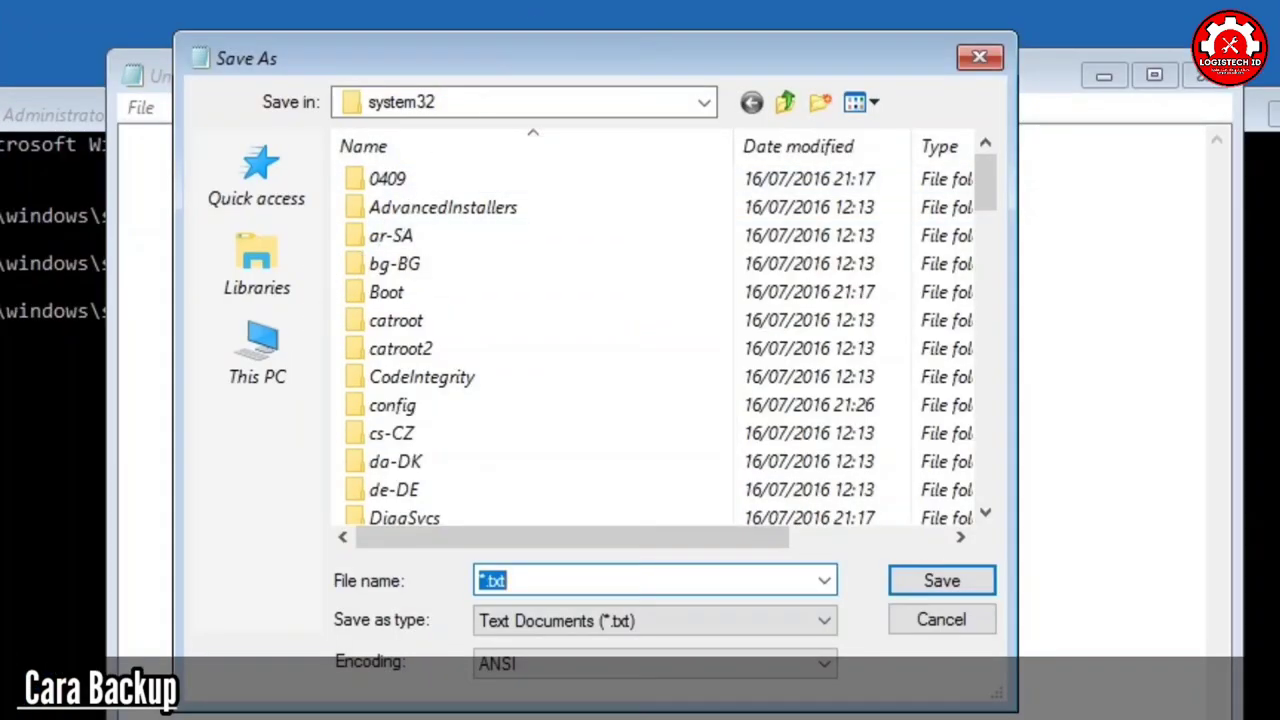
- Browse to the user's profile folder inside Users on Local Disk (D:)
click(281, 350)
scroll(571, 314, down, 3)
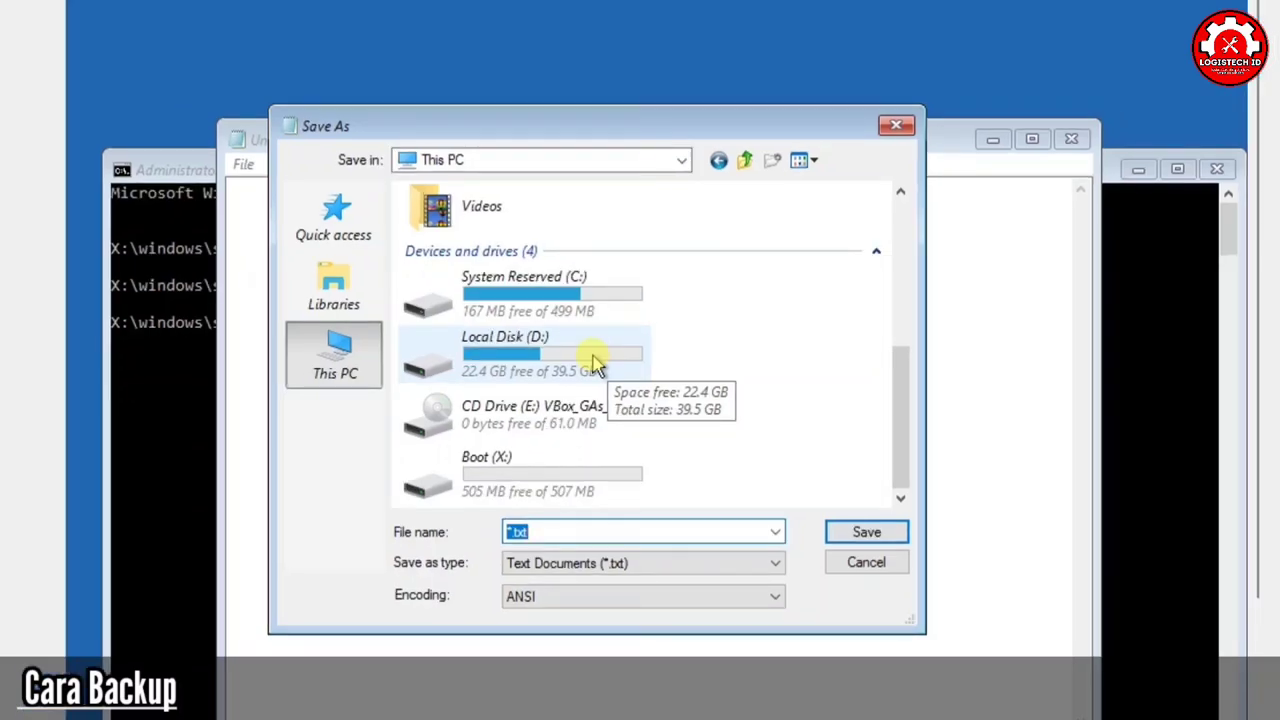
double_click(578, 361)
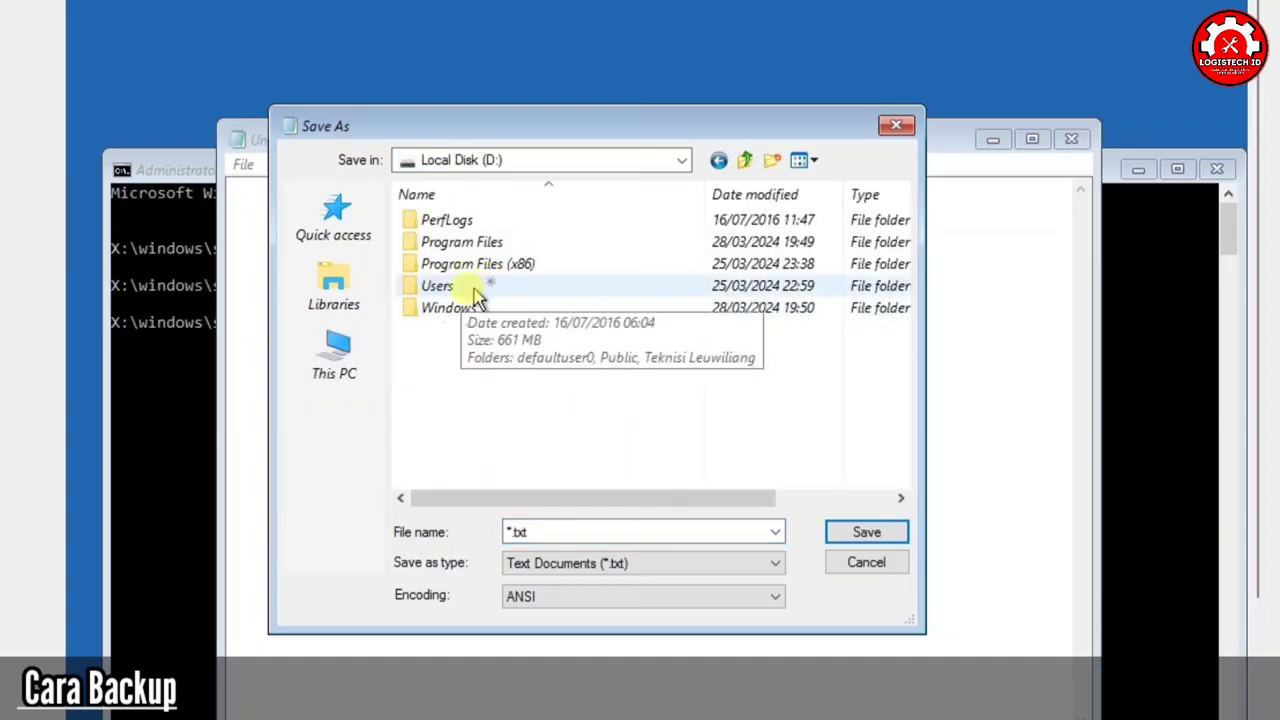
click(470, 349)
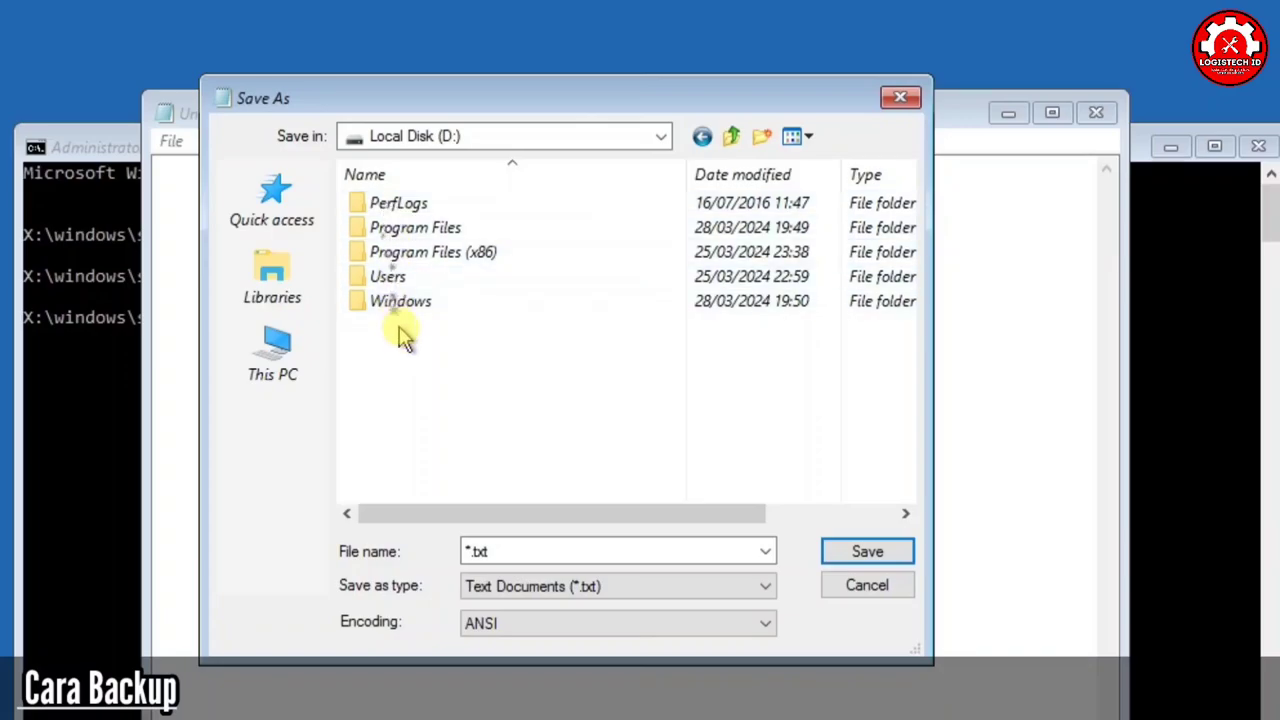
click(418, 277)
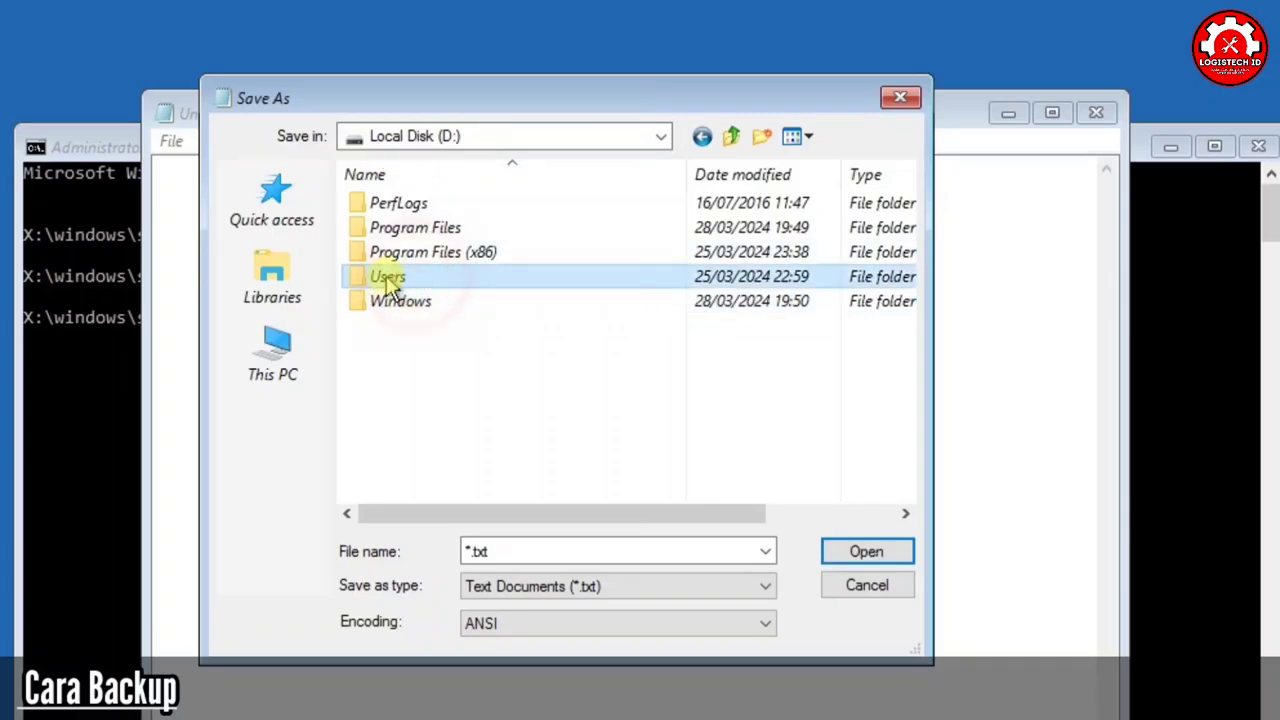
double_click(425, 278)
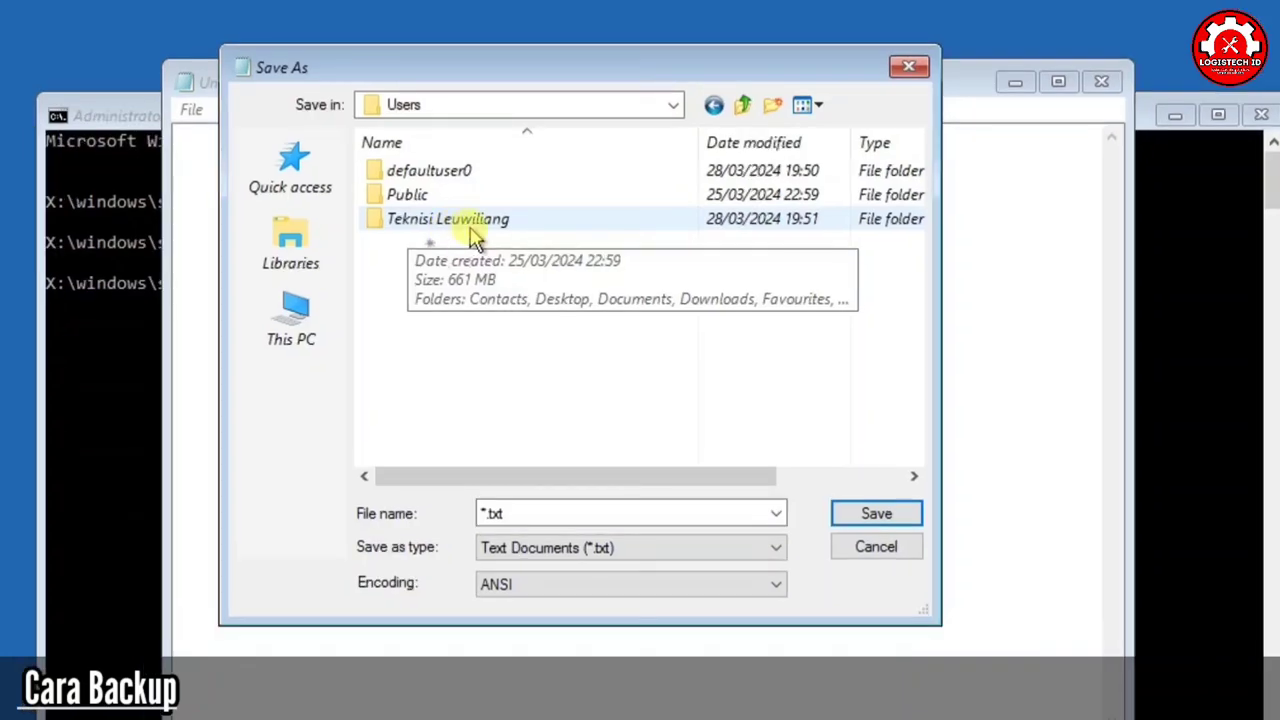
double_click(440, 262)
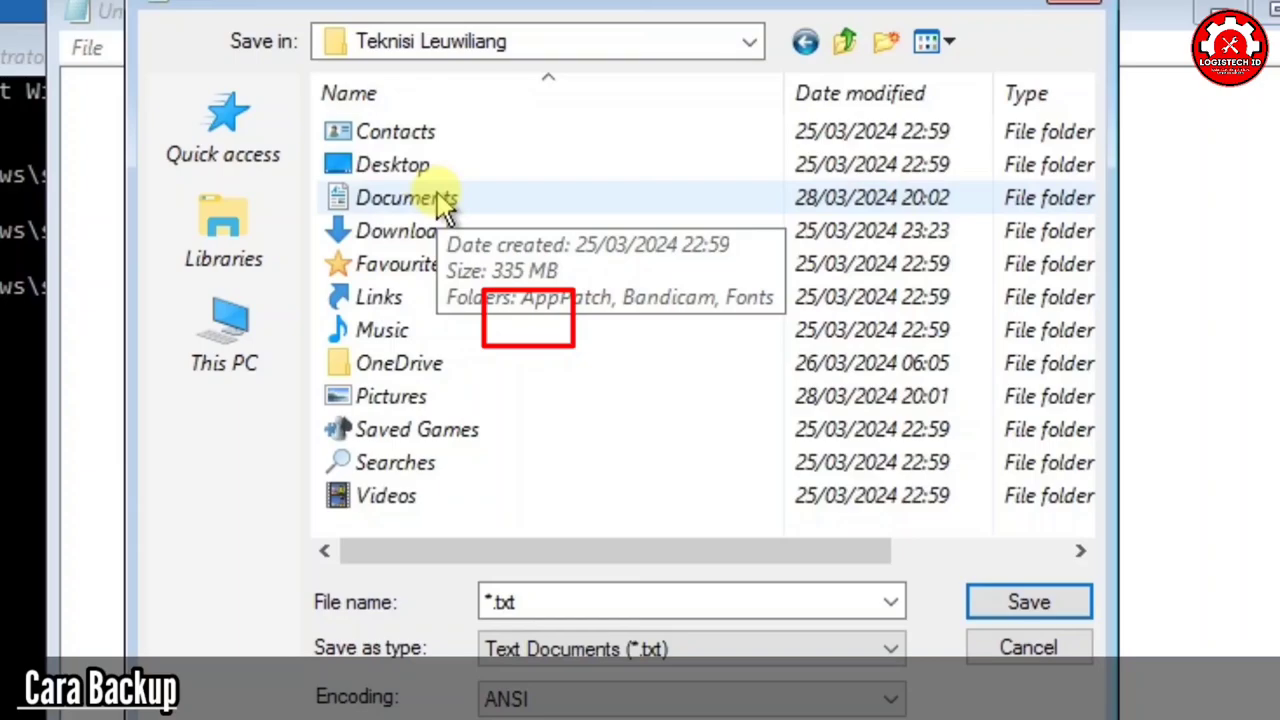
- Check the contents of the profile's Documents folder, return to the profile folder and copy Documents
double_click(440, 200)
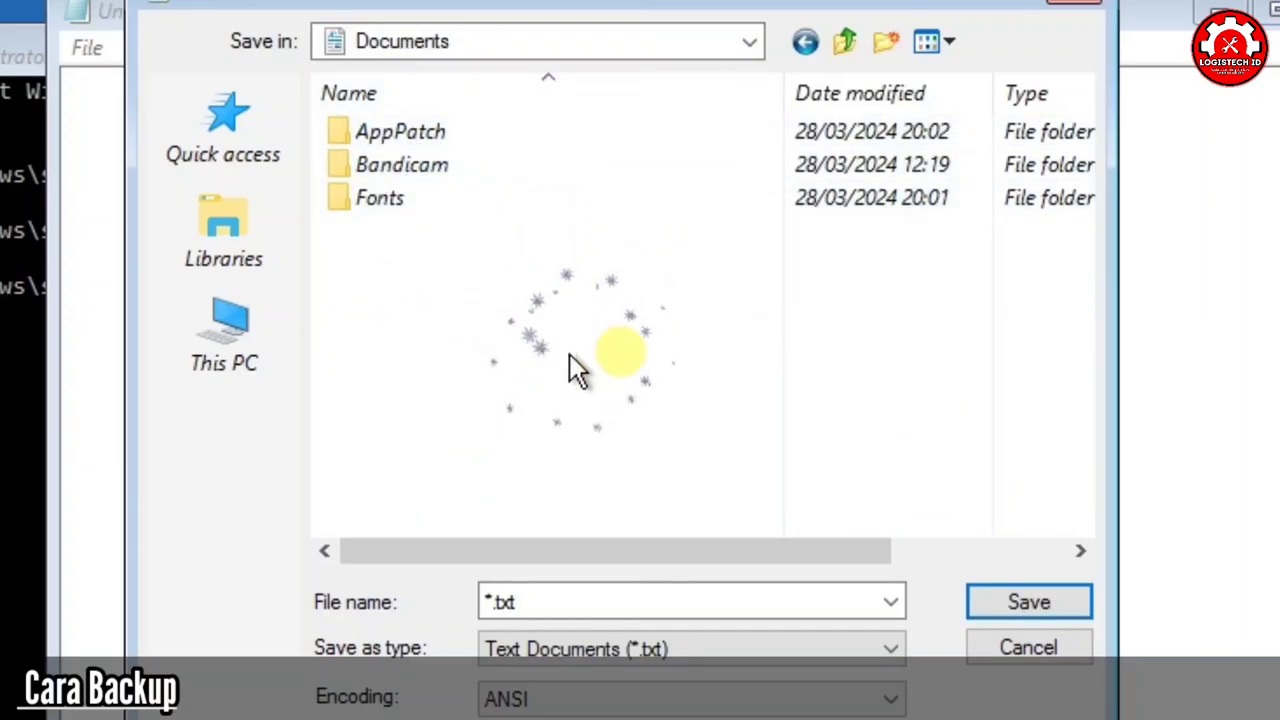
click(790, 52)
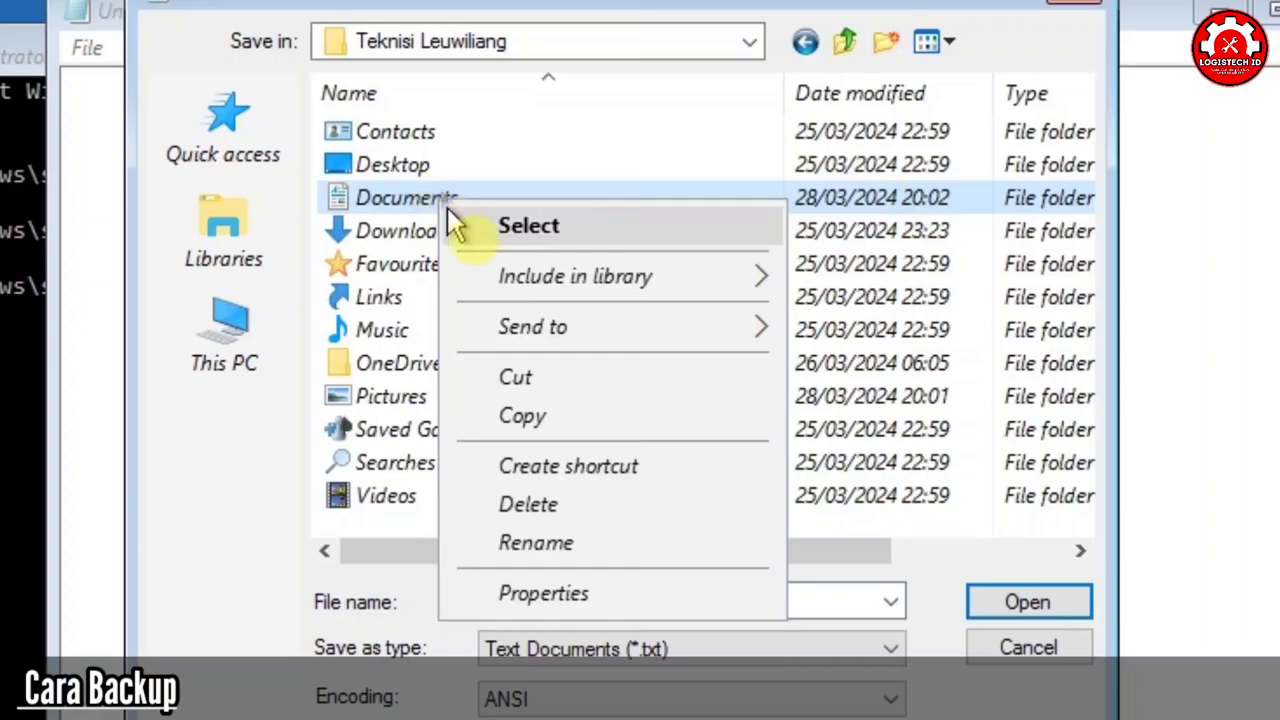
click(552, 420)
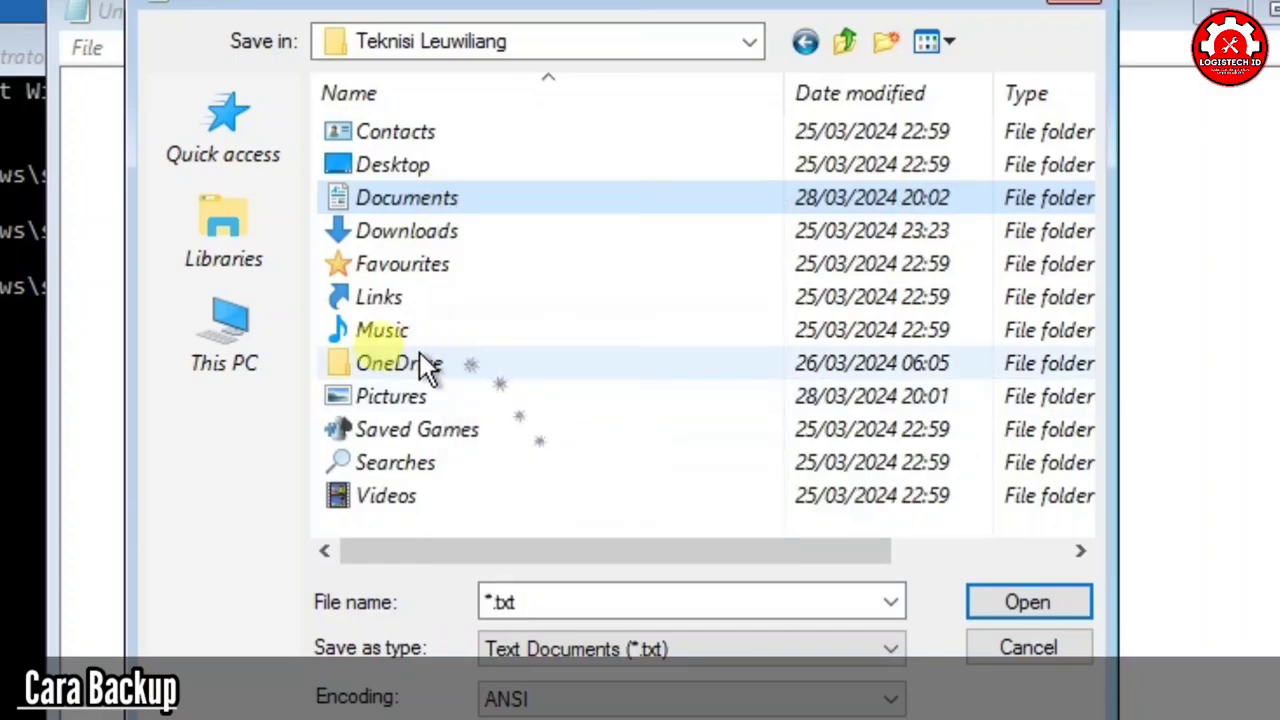
- Paste the copied Documents folder into the root of the Boot (X:) drive and refresh the file list
click(225, 337)
scroll(493, 323, down, 5)
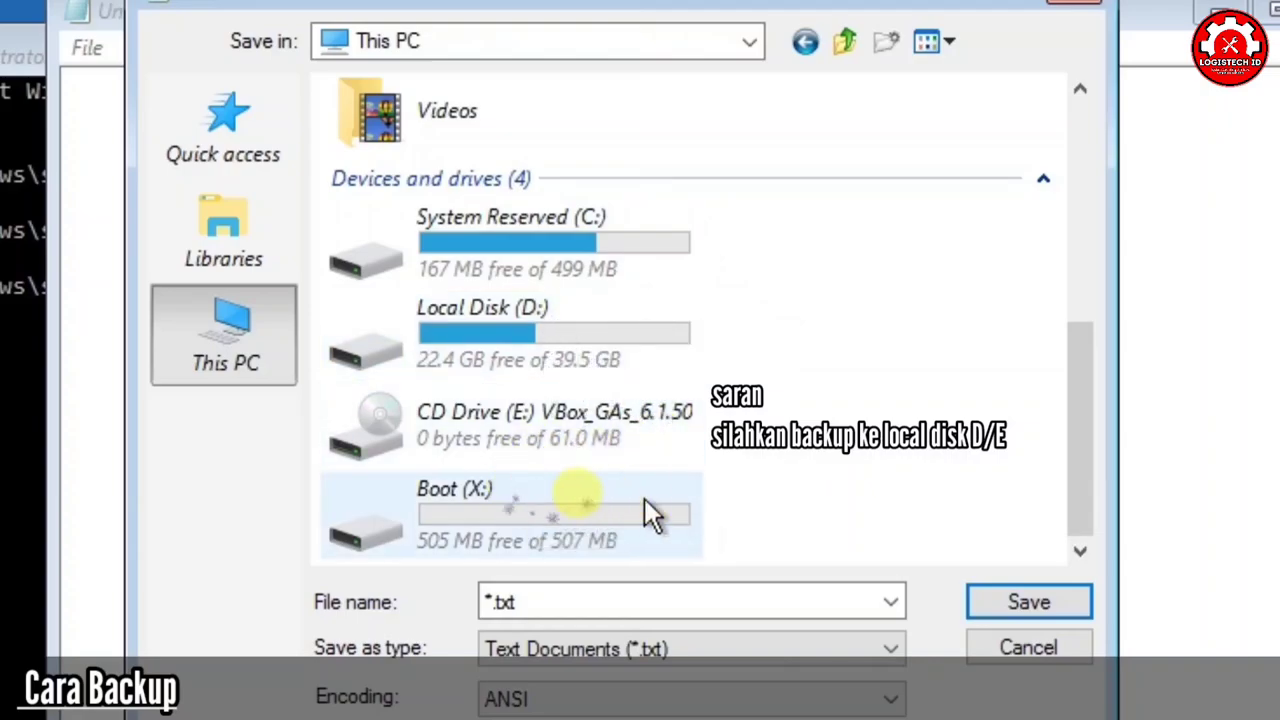
click(588, 530)
click(588, 530)
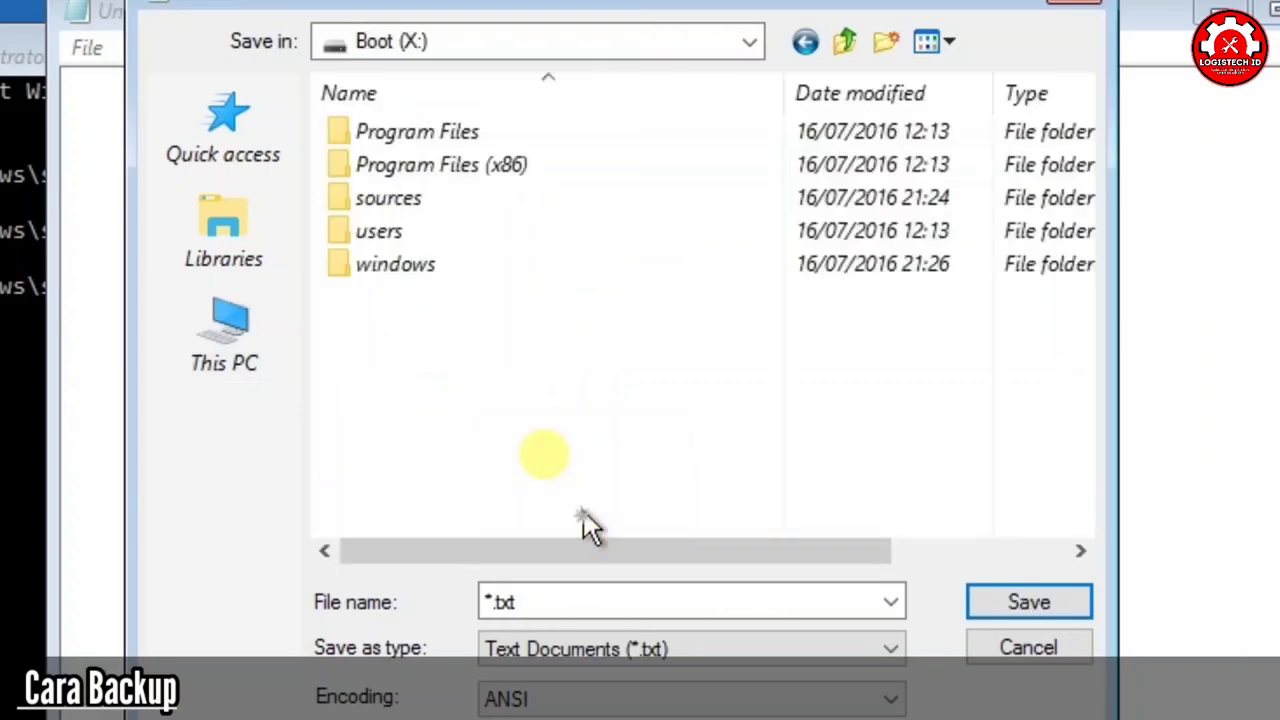
right_click(441, 331)
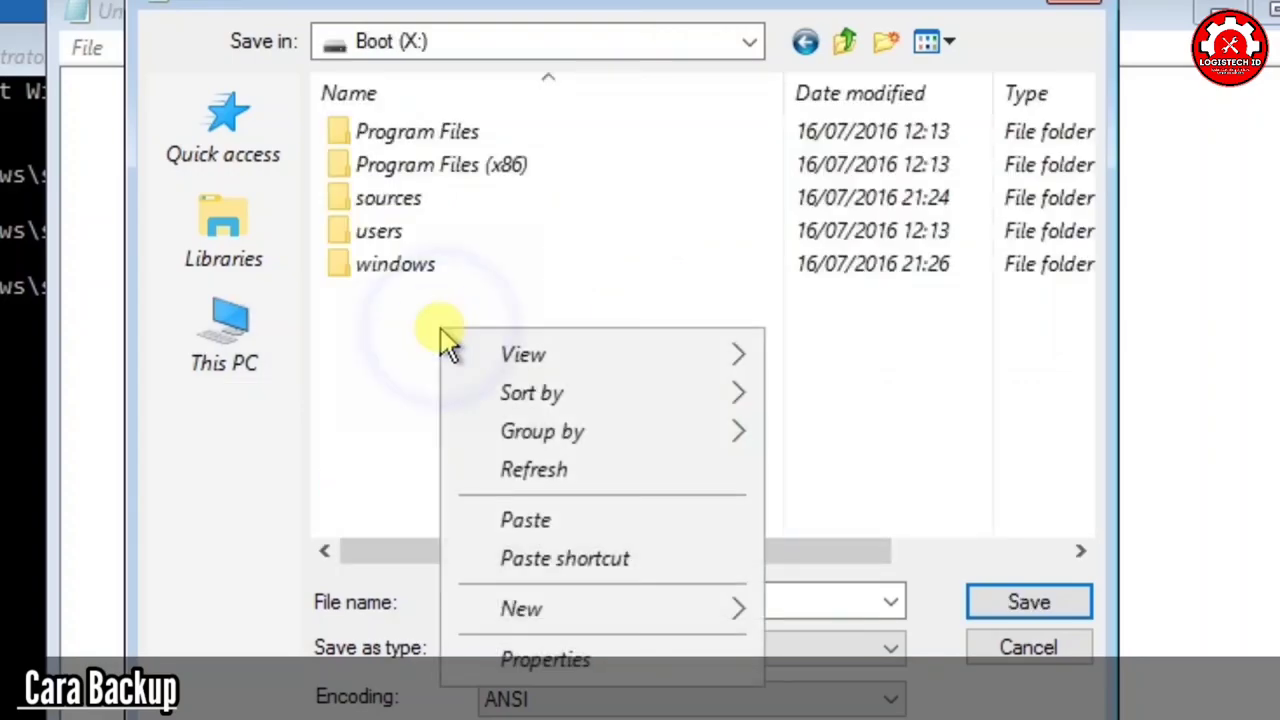
click(575, 522)
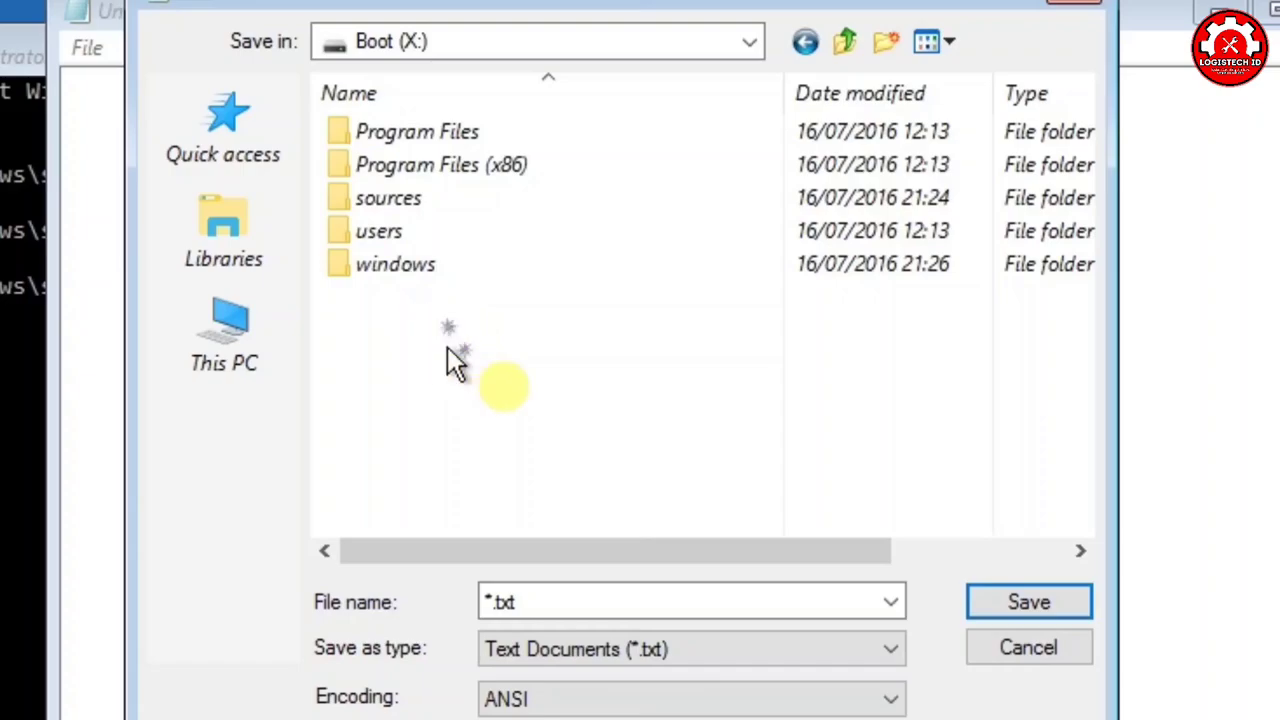
right_click(500, 345)
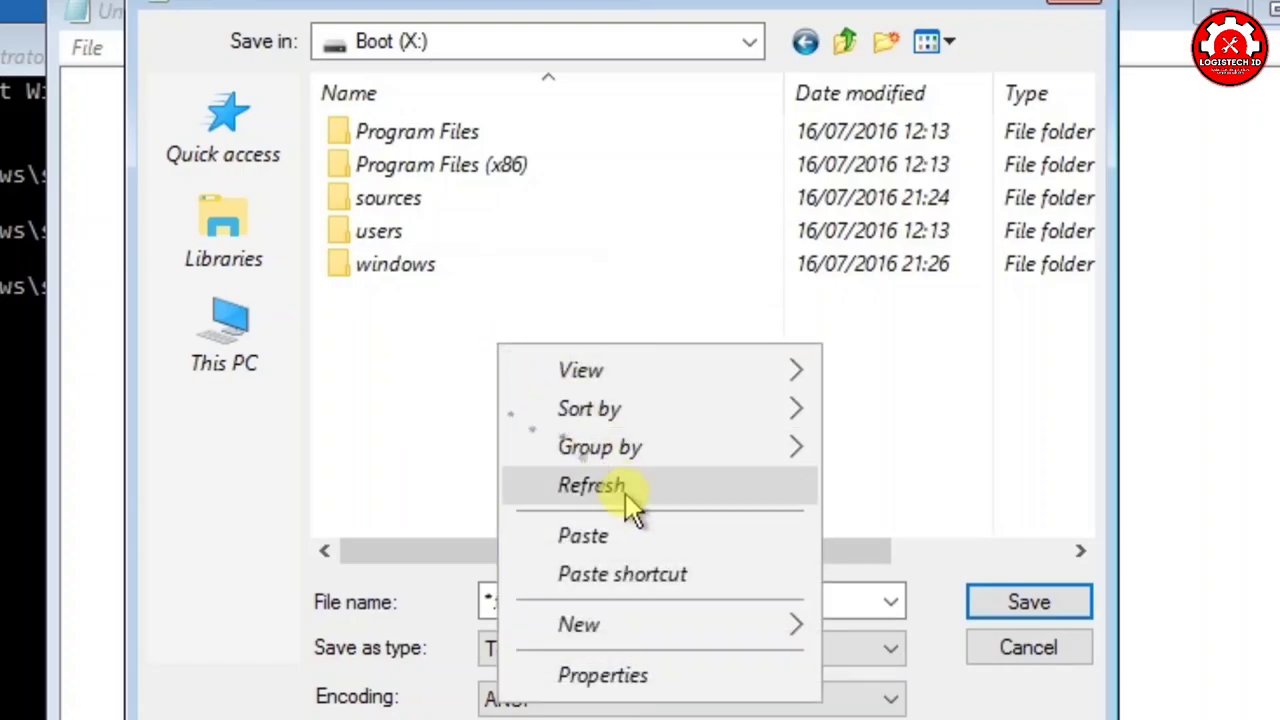
click(630, 500)
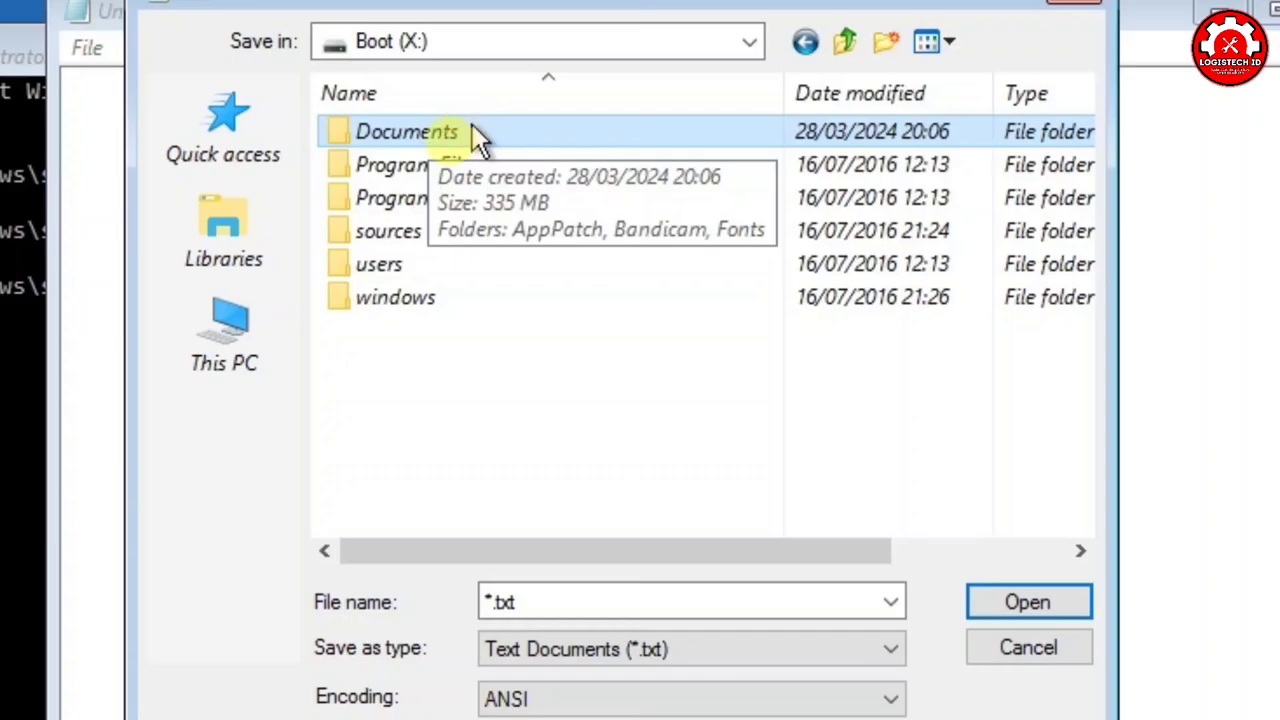
- Copy the Videos folder from the user's profile folder inside Users on Local Disk (D:)
click(238, 345)
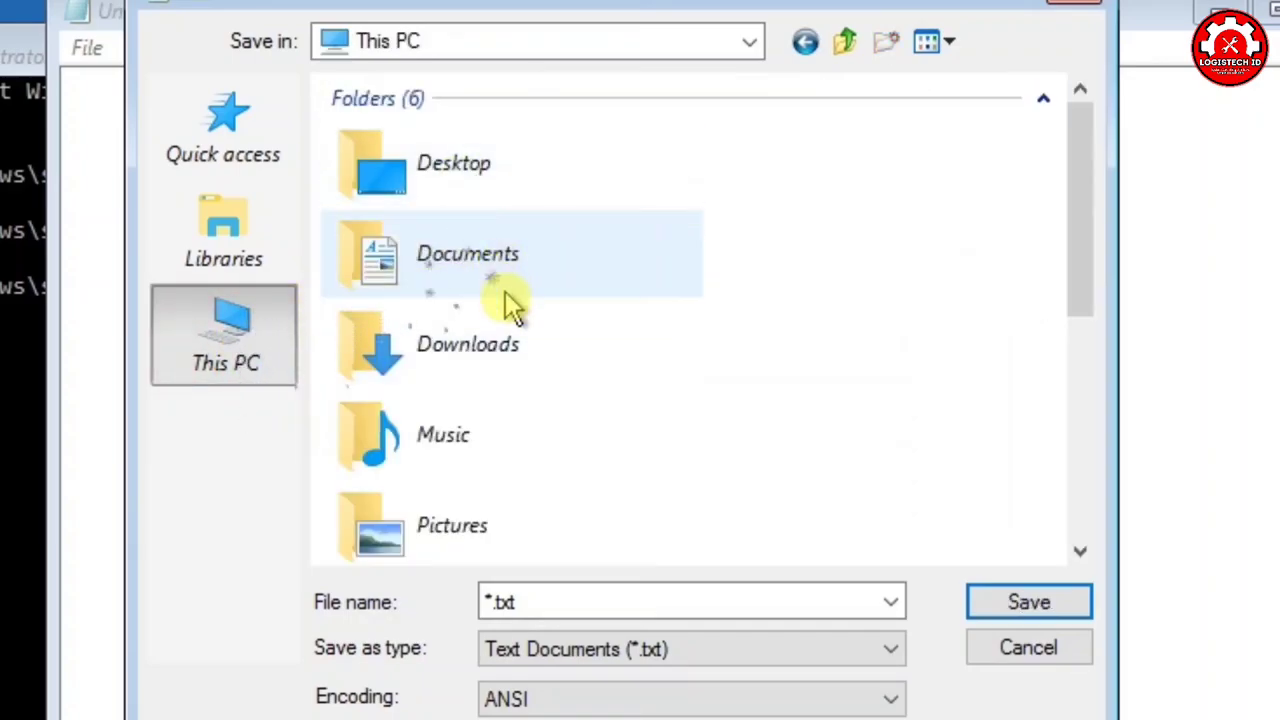
scroll(510, 310, down, 3)
click(563, 347)
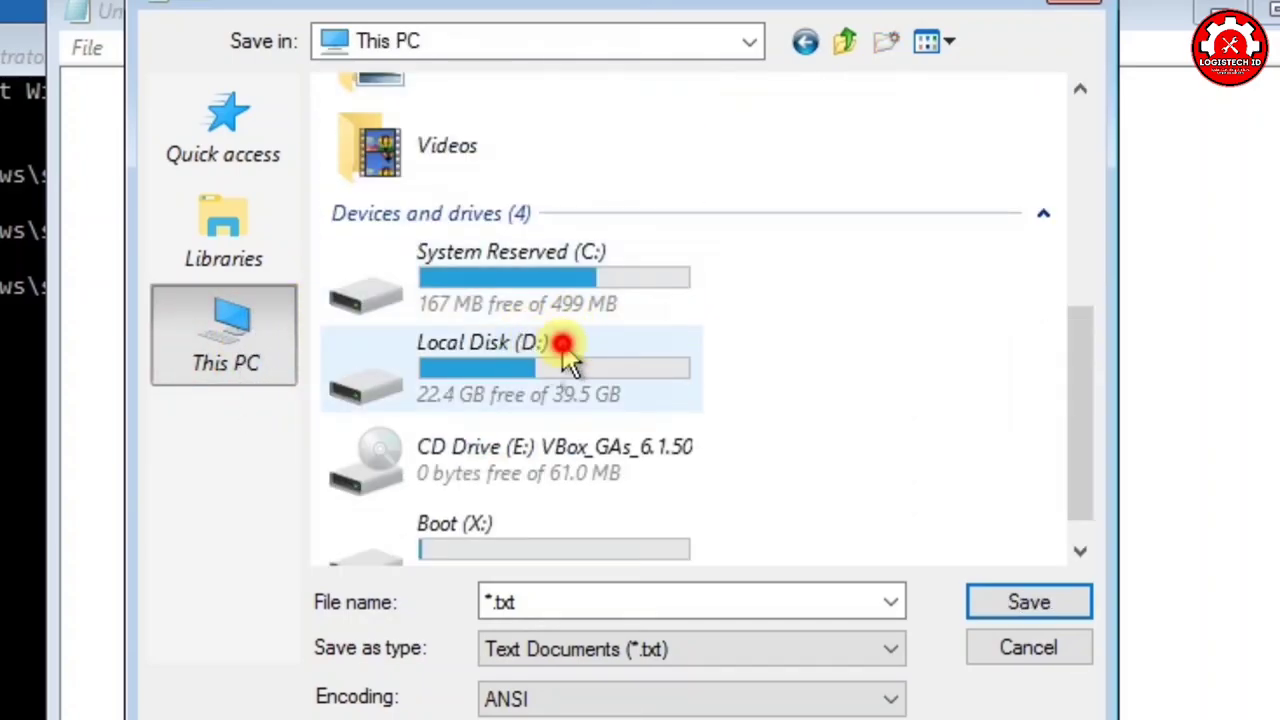
double_click(563, 347)
double_click(454, 232)
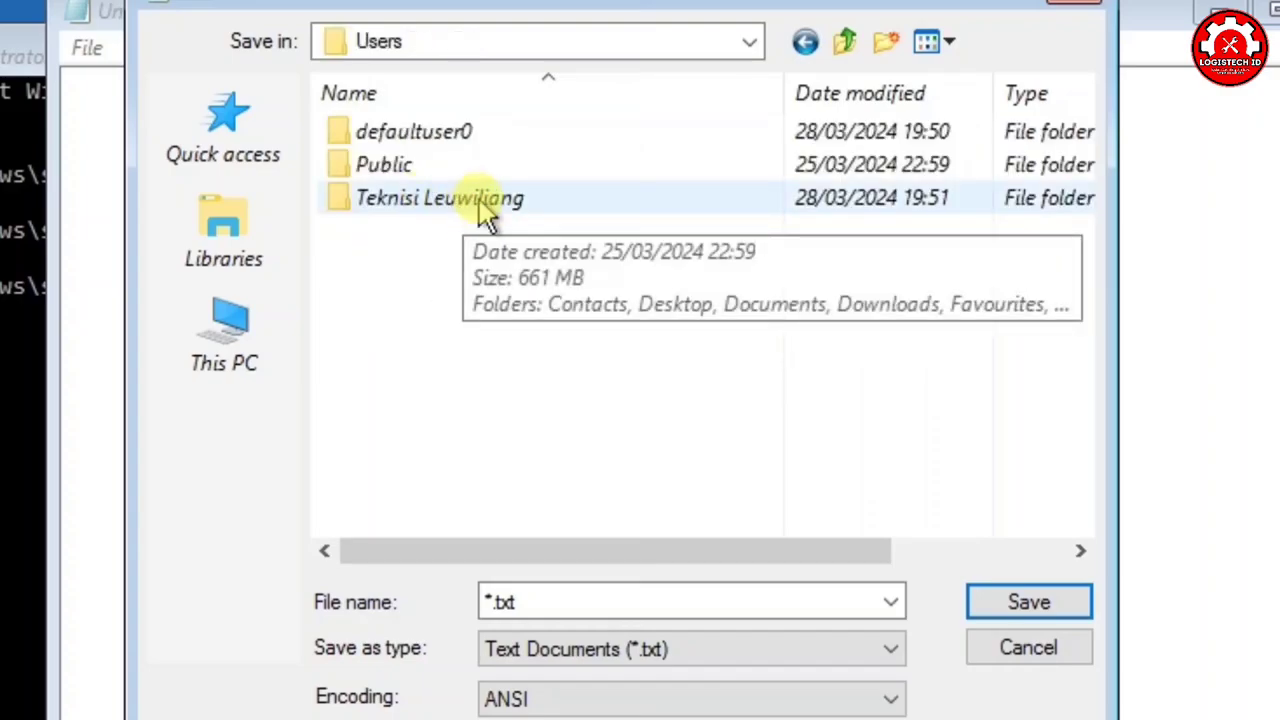
double_click(480, 200)
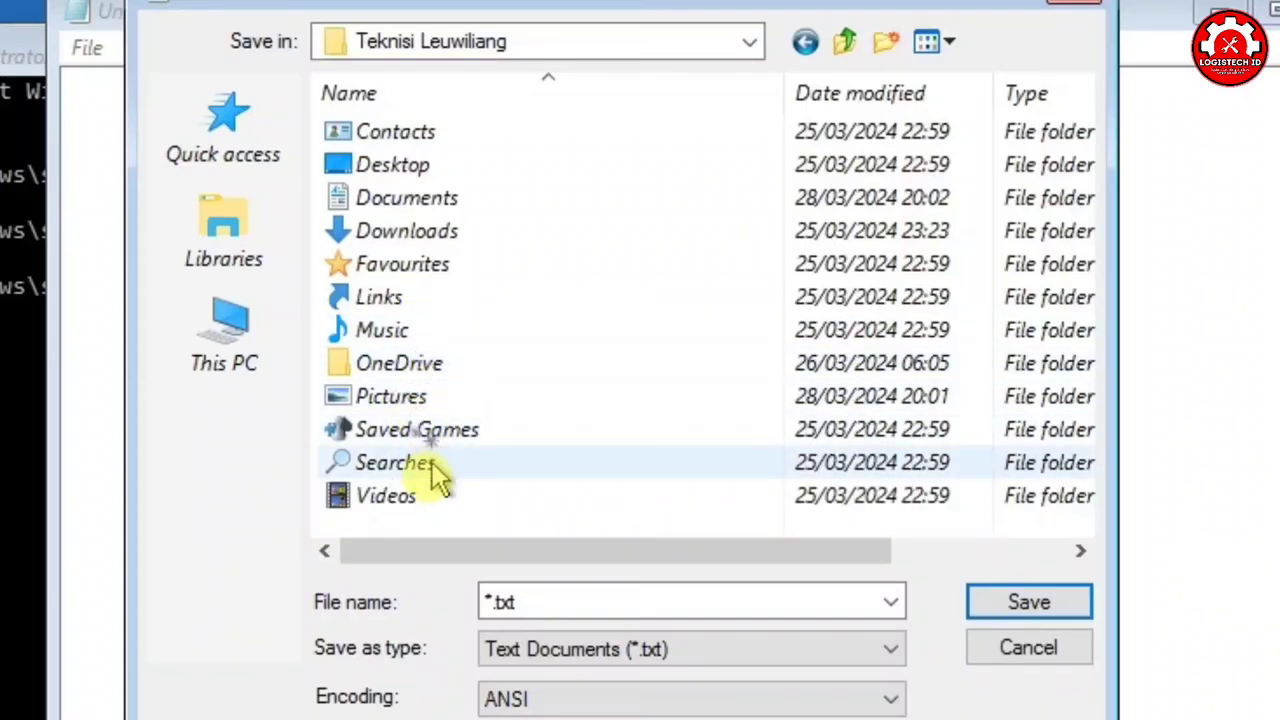
click(424, 502)
right_click(424, 500)
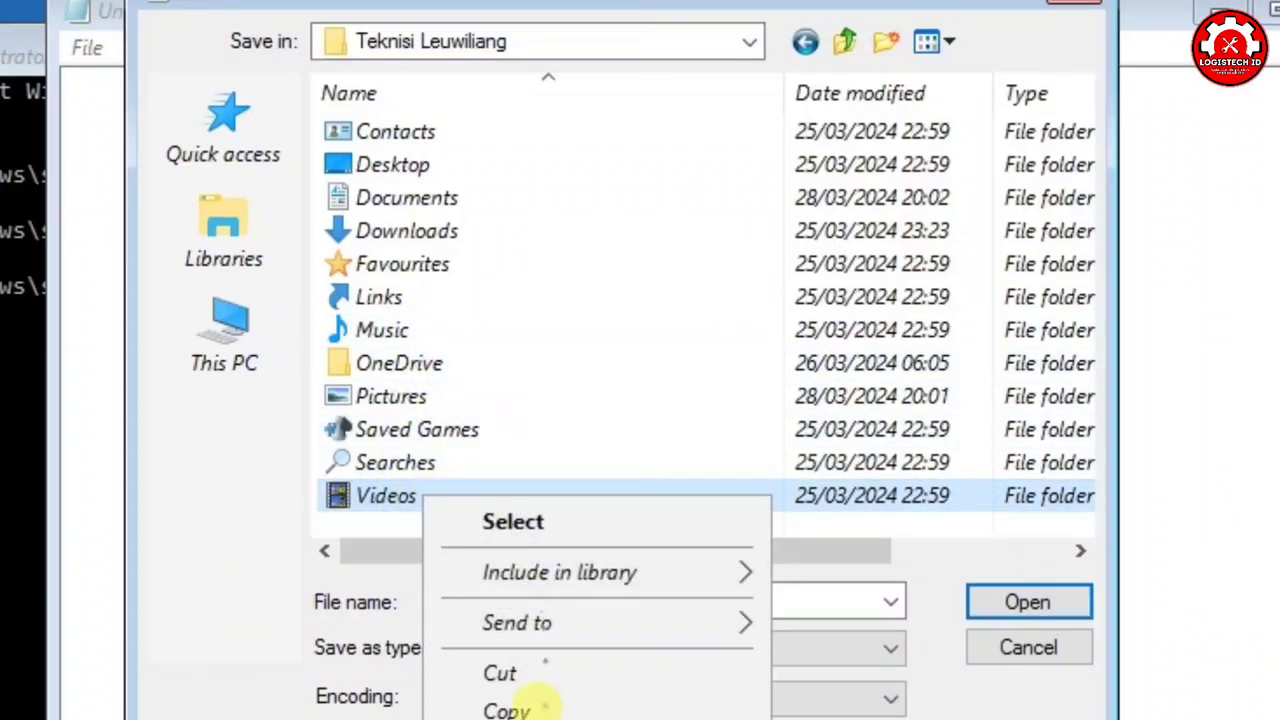
click(543, 706)
- Paste the copied Videos folder into the root of the Boot (X:) drive and refresh the file list
click(224, 340)
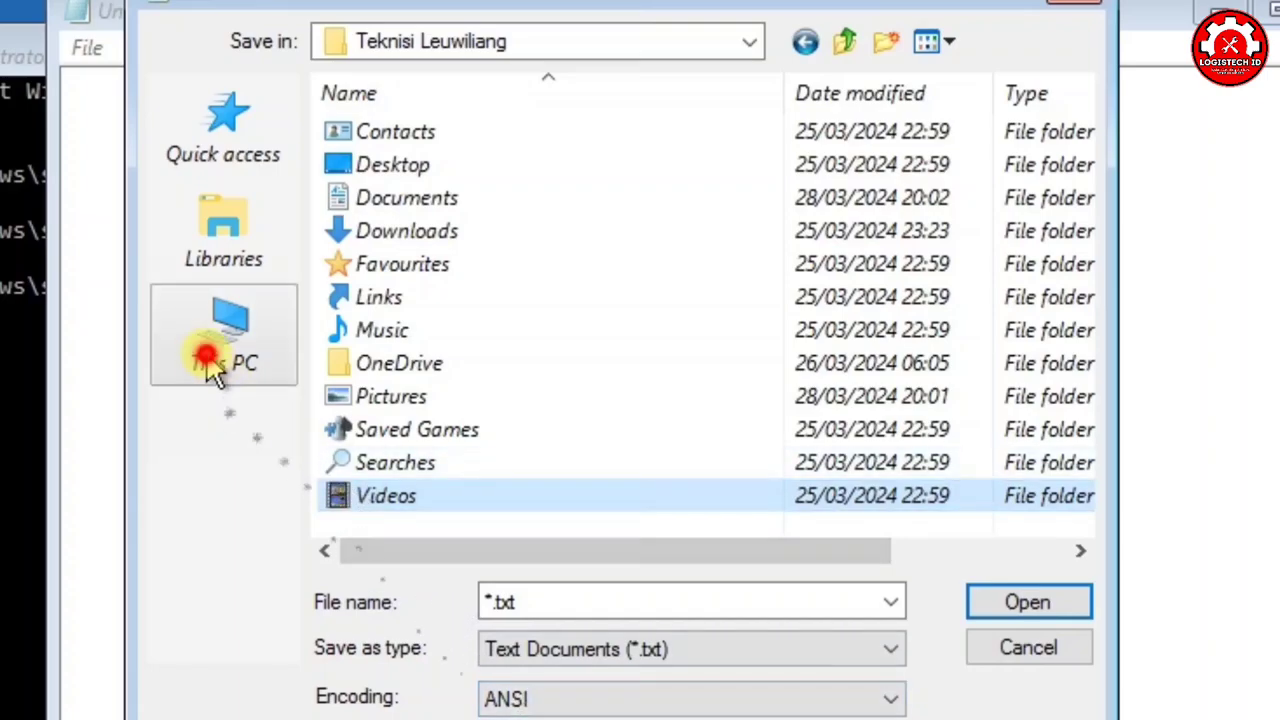
scroll(437, 345, down, 5)
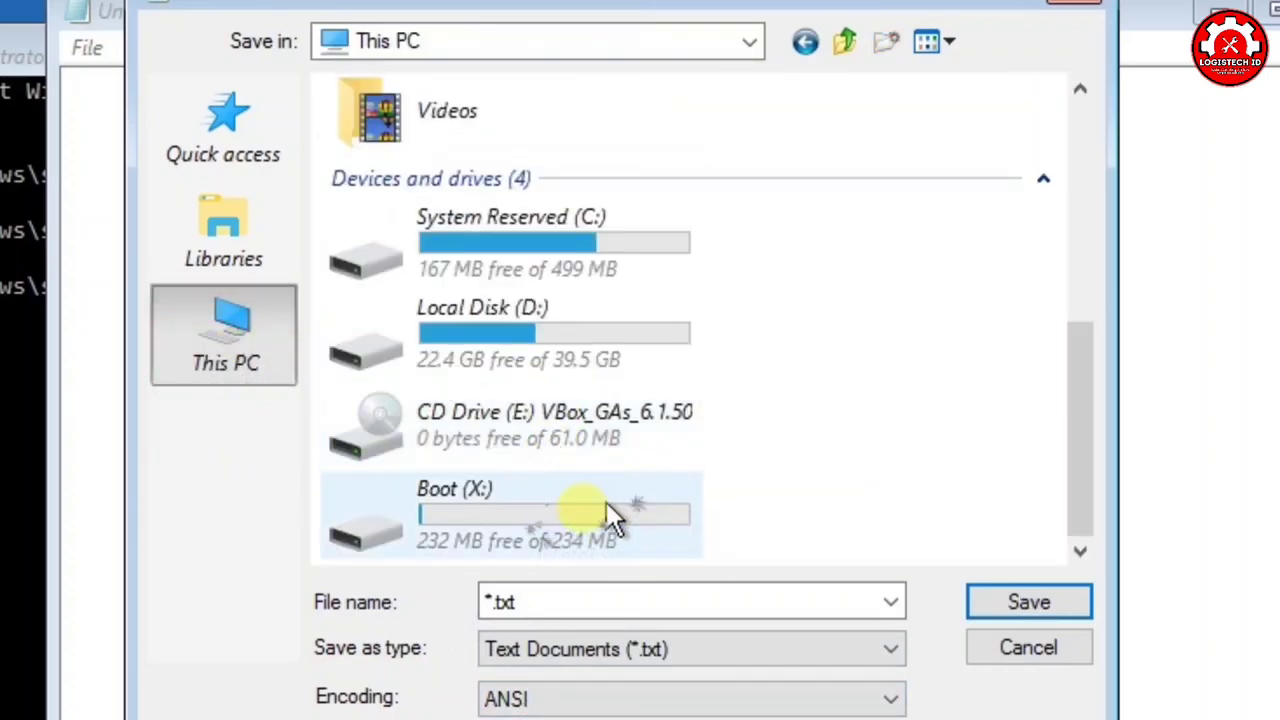
click(590, 525)
double_click(590, 525)
right_click(459, 372)
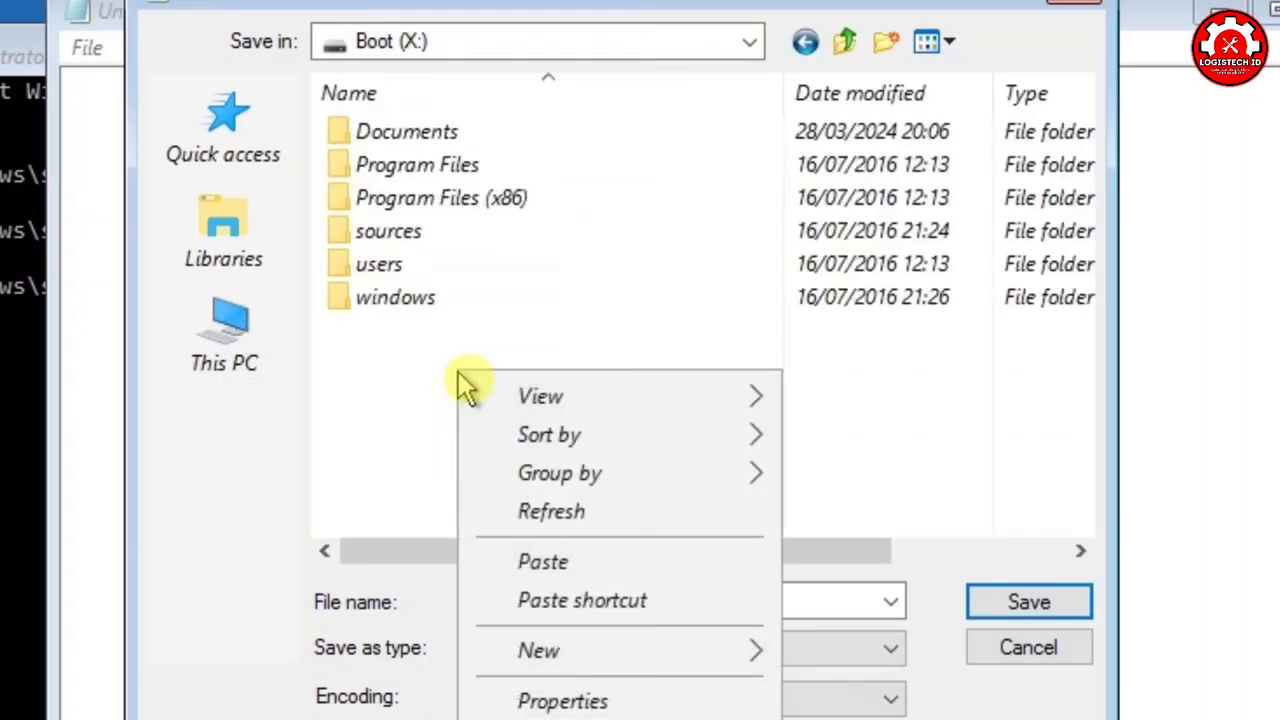
click(586, 561)
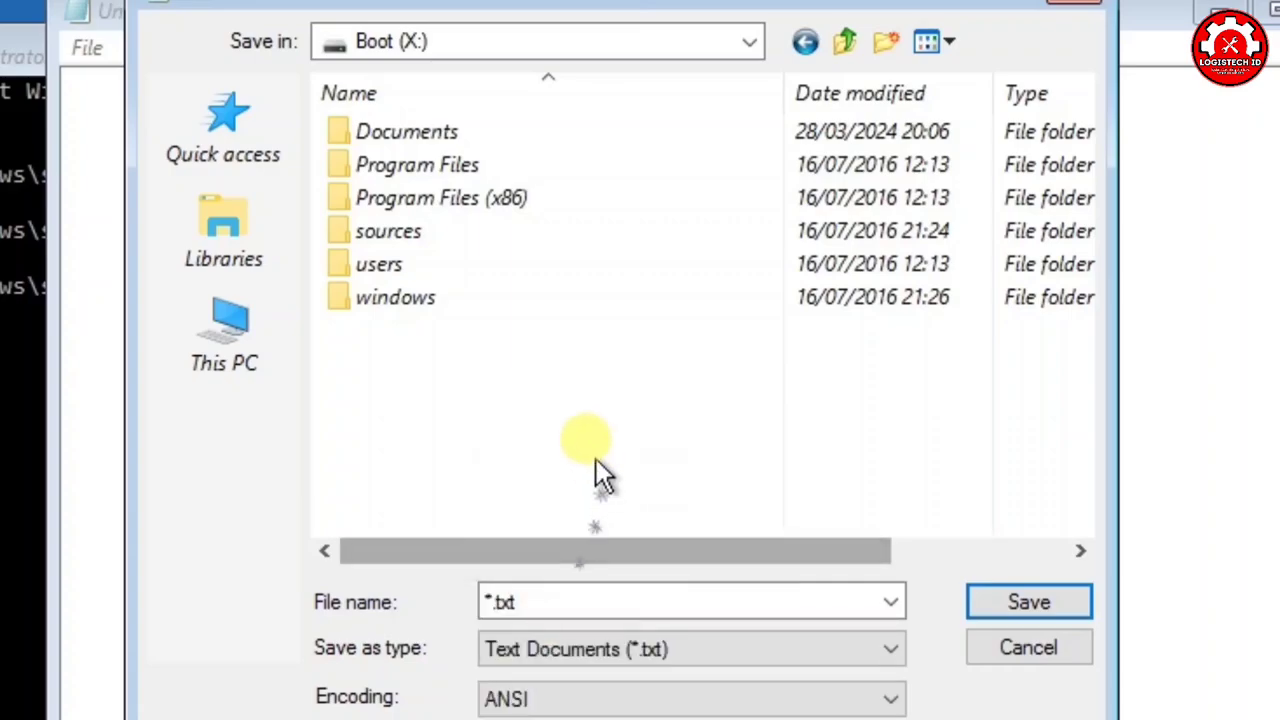
right_click(478, 368)
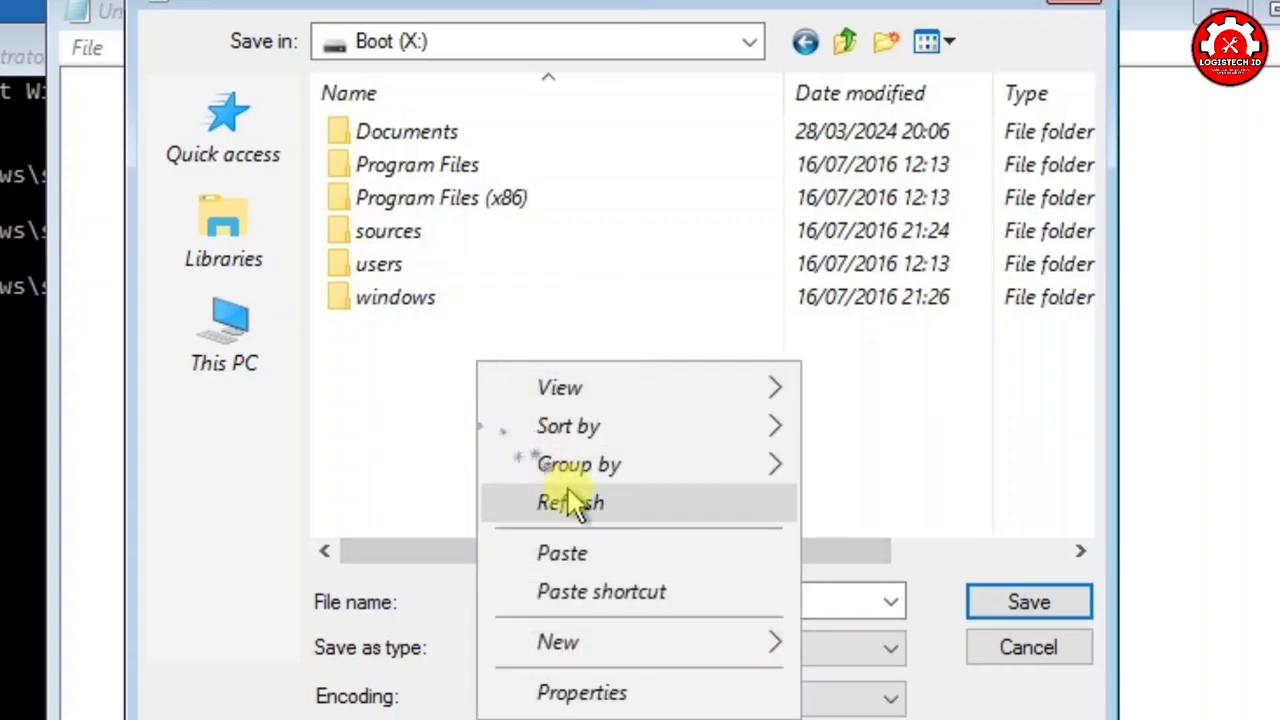
click(573, 503)
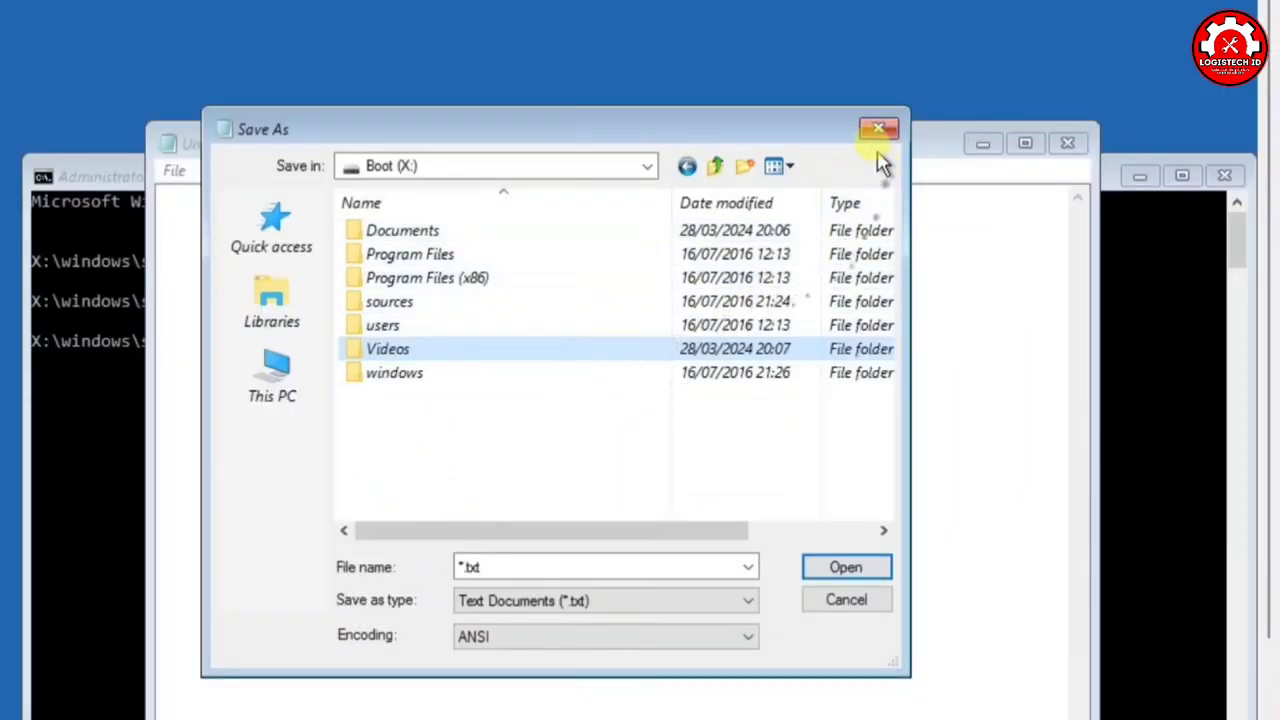
- Close the Save As dialog, Notepad and the Command Prompt to return to the recovery options
click(872, 132)
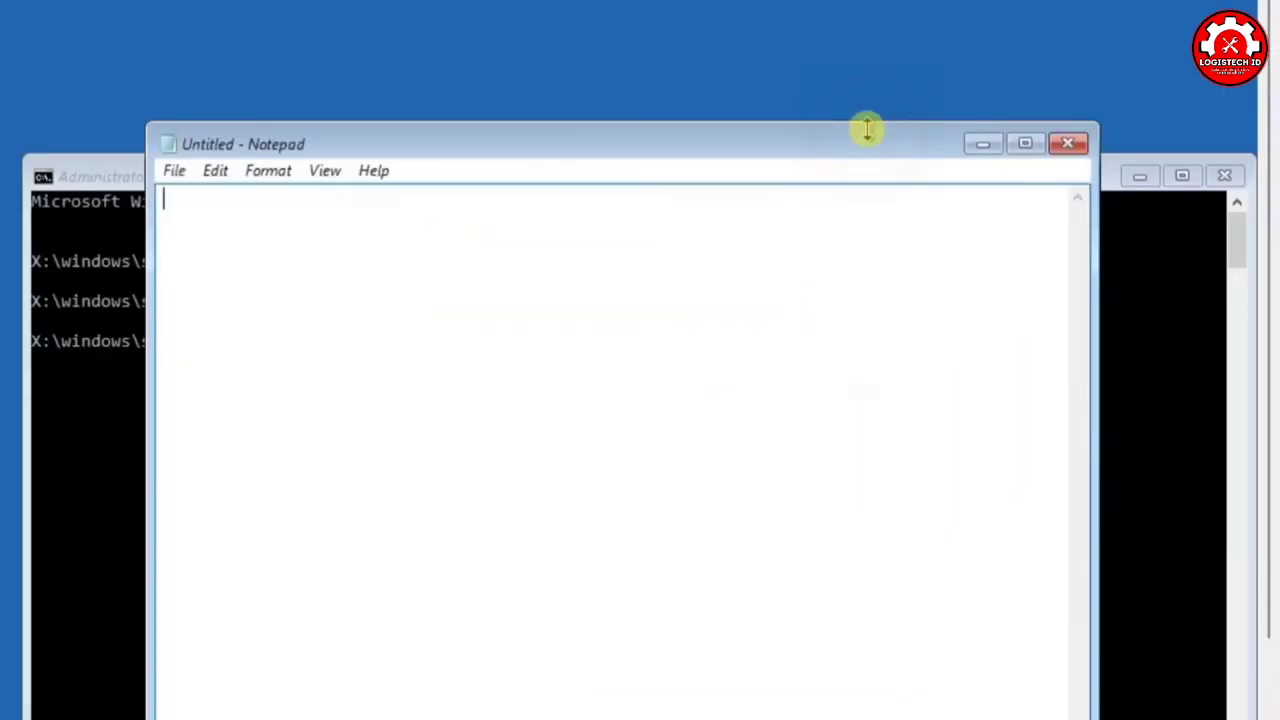
click(1067, 146)
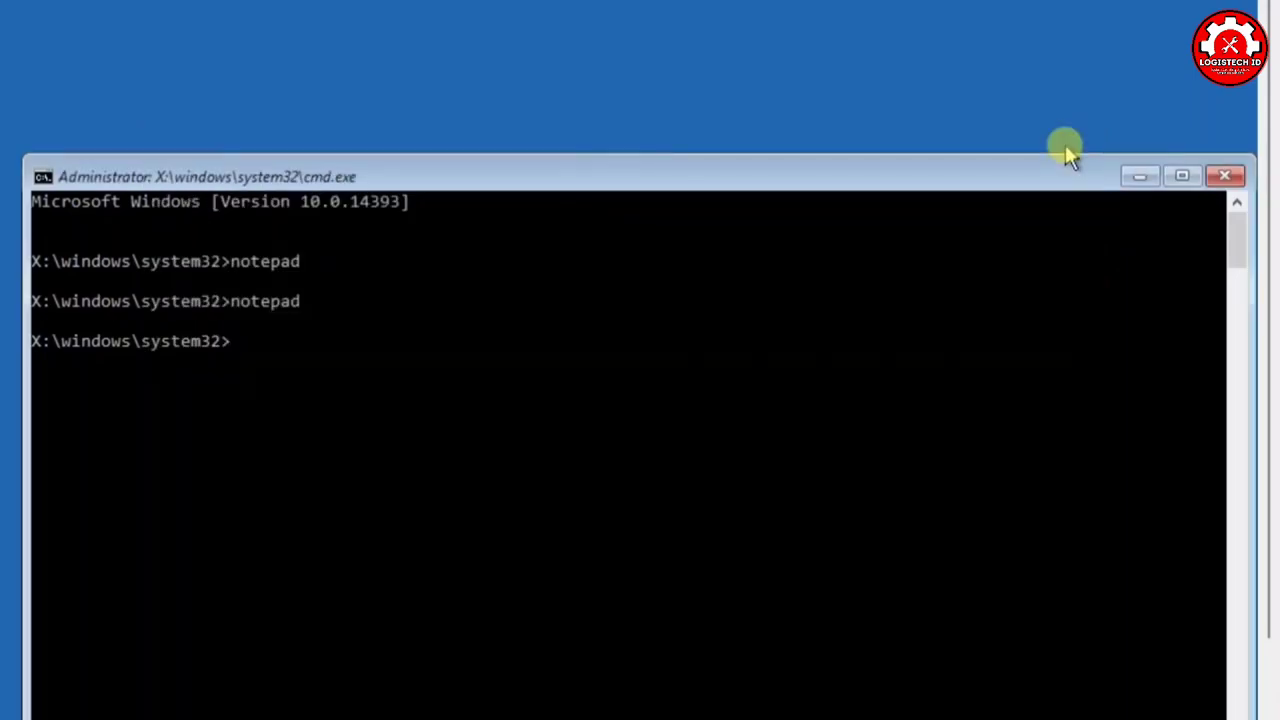
click(1227, 182)
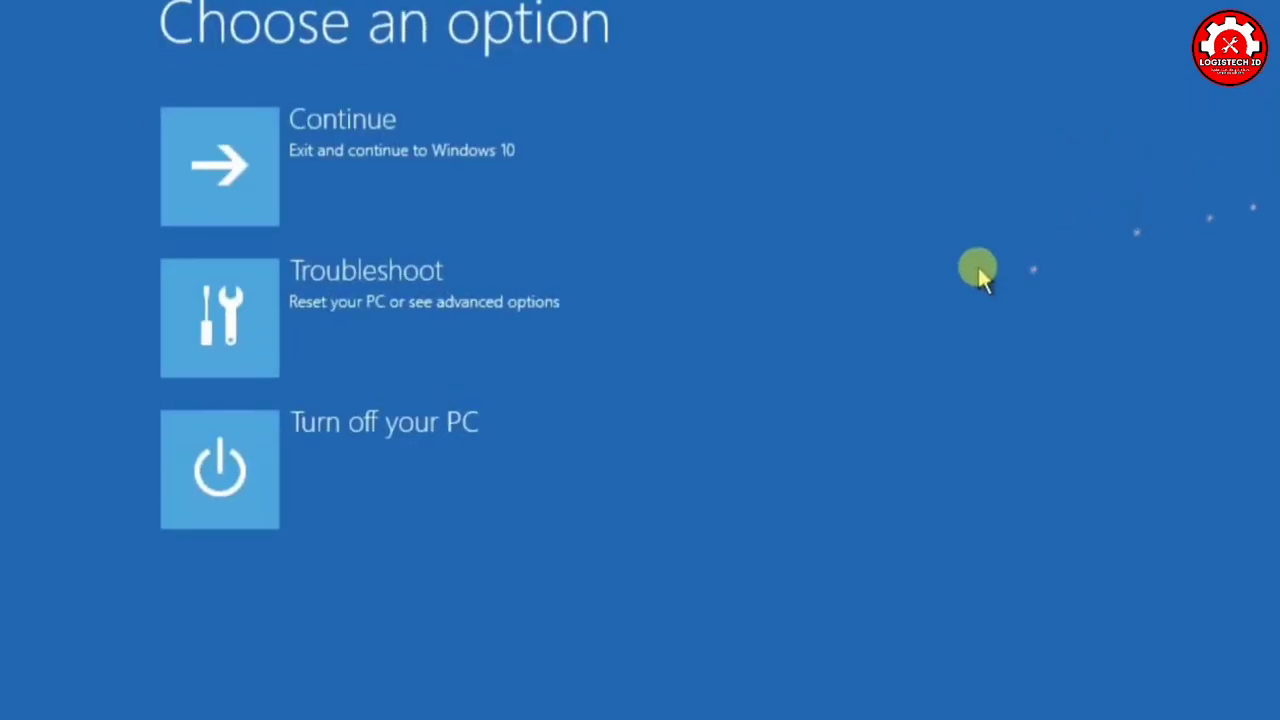